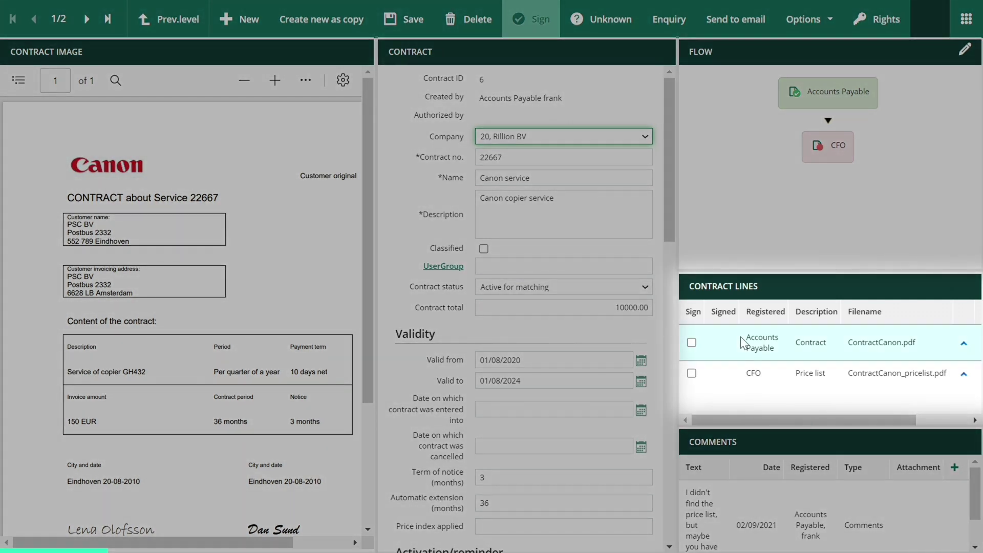
Step: View the contract and price list documents attached to the Canon service contract, ending on the contract document
{"action": "left_click", "coordinate": [742, 337]}
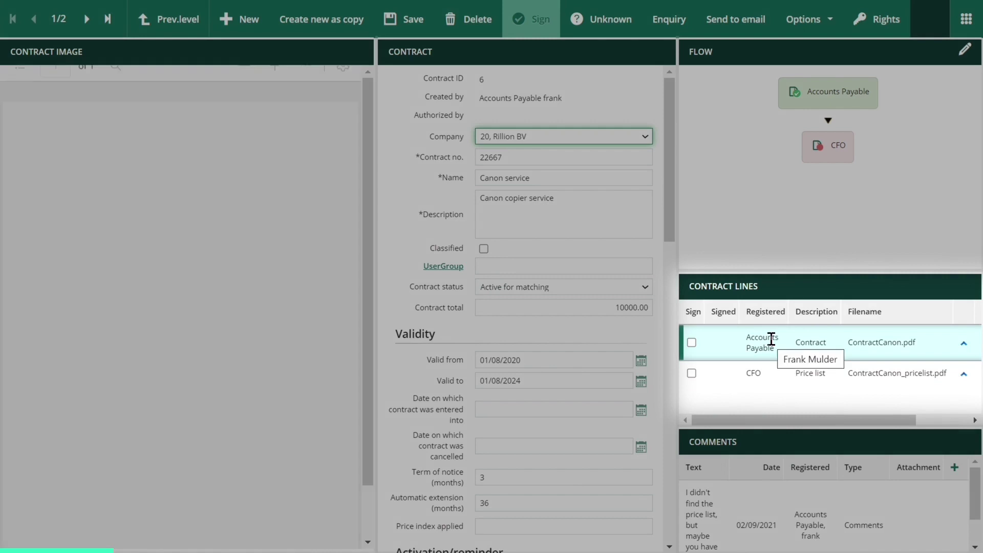
{"action": "left_click", "coordinate": [784, 374]}
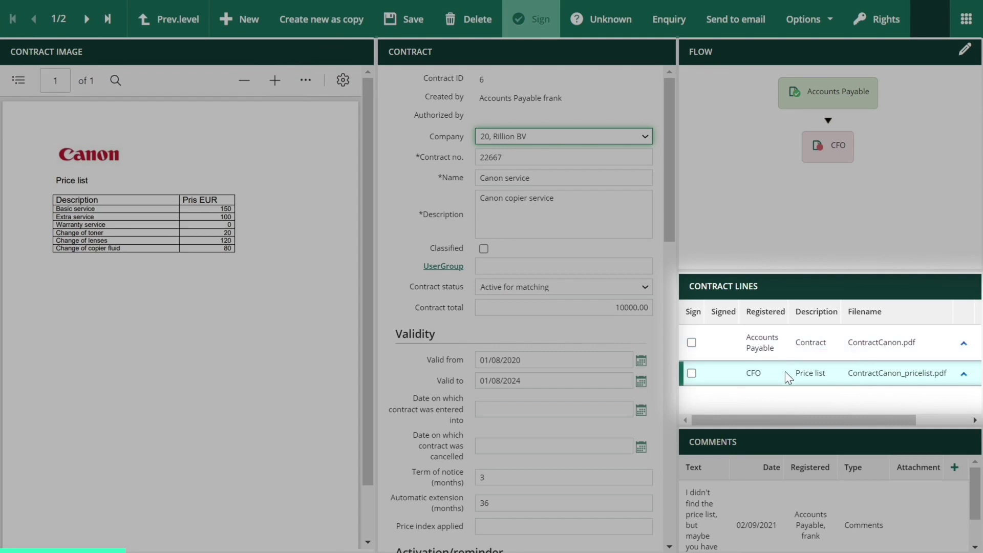
{"action": "left_click", "coordinate": [785, 339]}
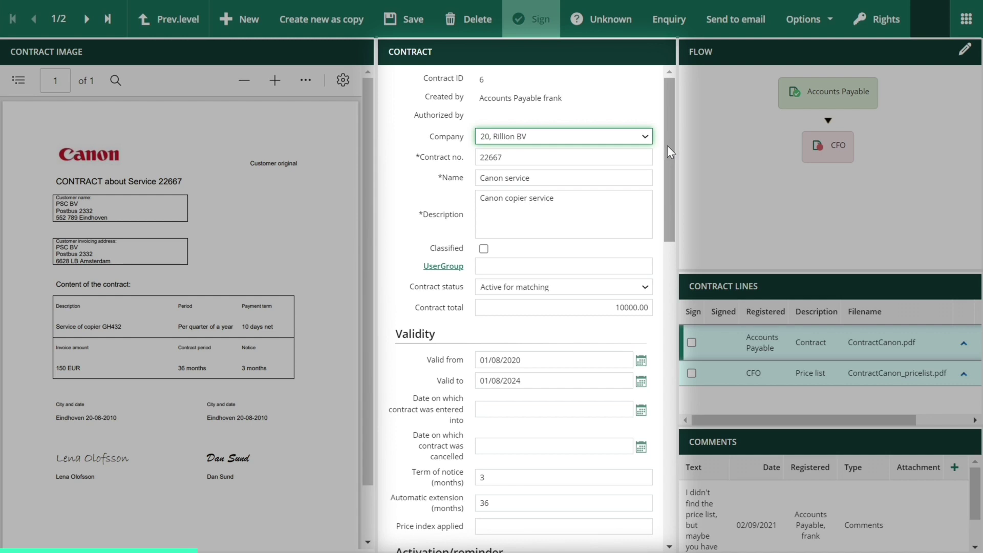
Step: Examine the Canon service contract's general, validity, reminder, self billing, periodic invoice and labelling details
{"action": "left_click", "coordinate": [605, 177]}
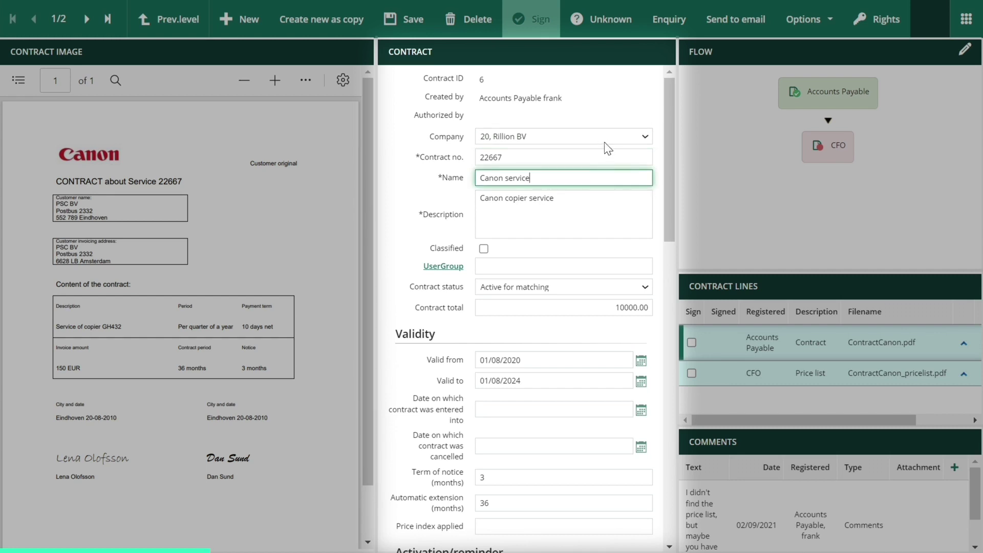
{"action": "left_click_drag", "start_coordinate": [665, 162], "coordinate": [666, 201]}
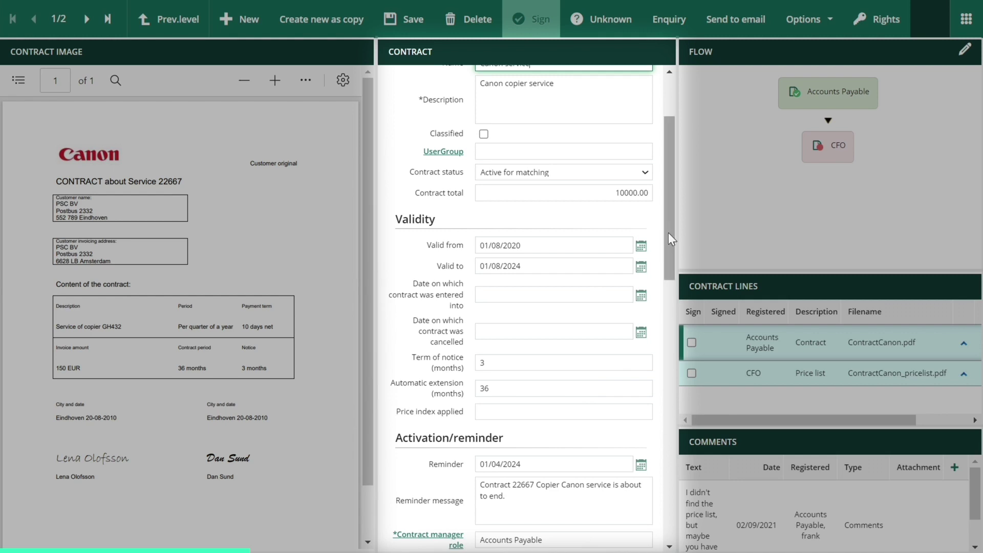
{"action": "left_click_drag", "start_coordinate": [669, 233], "coordinate": [671, 263]}
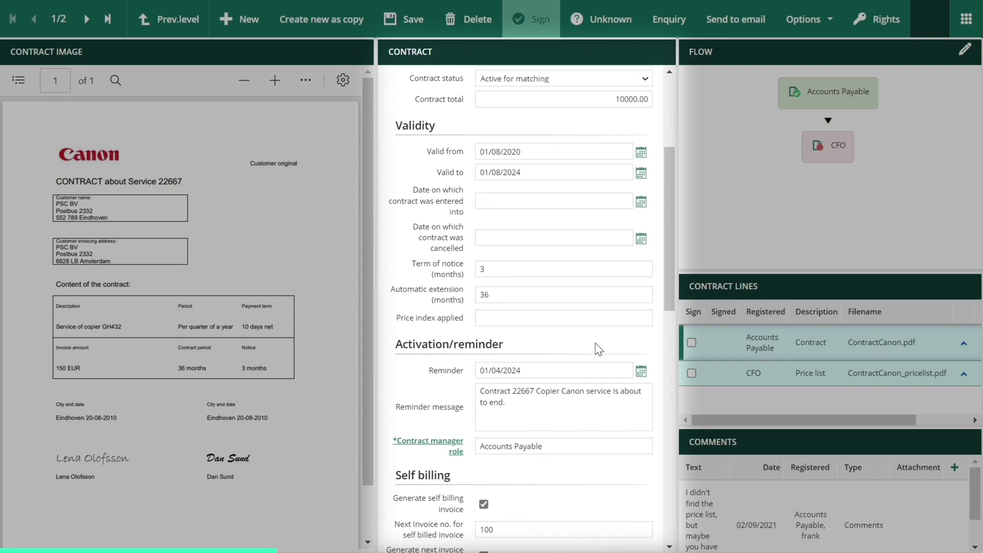
{"action": "left_click", "coordinate": [593, 372]}
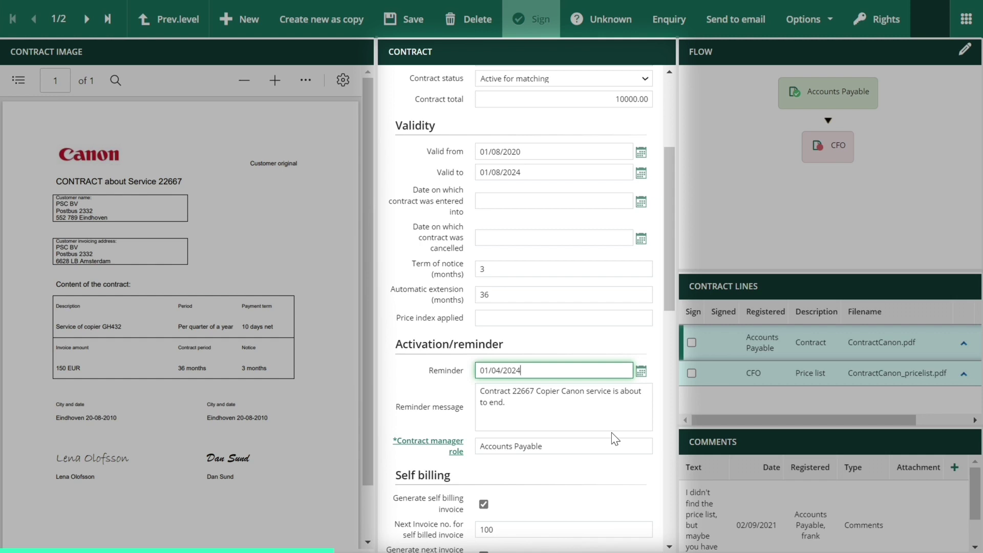
{"action": "left_click_drag", "start_coordinate": [671, 248], "coordinate": [682, 435]}
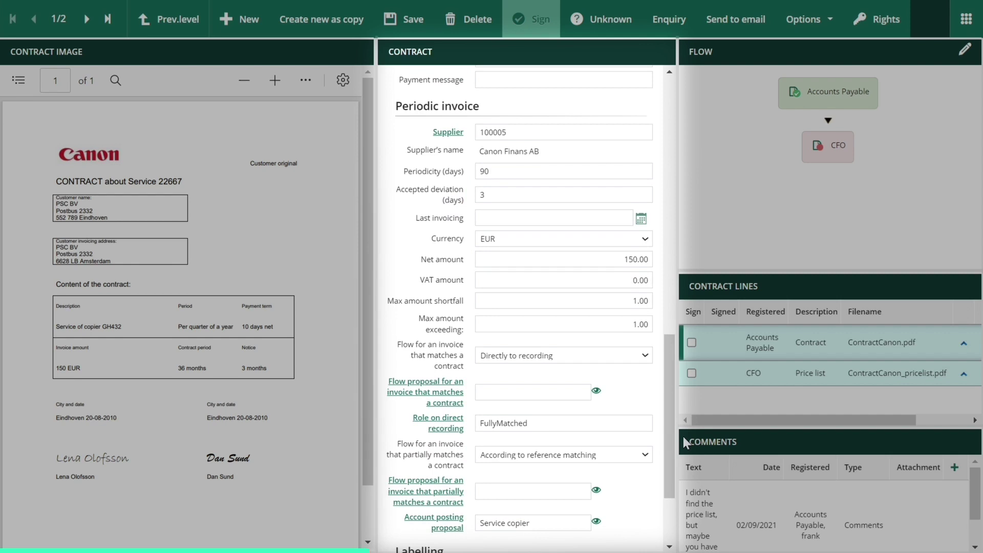
{"action": "left_click", "coordinate": [514, 170]}
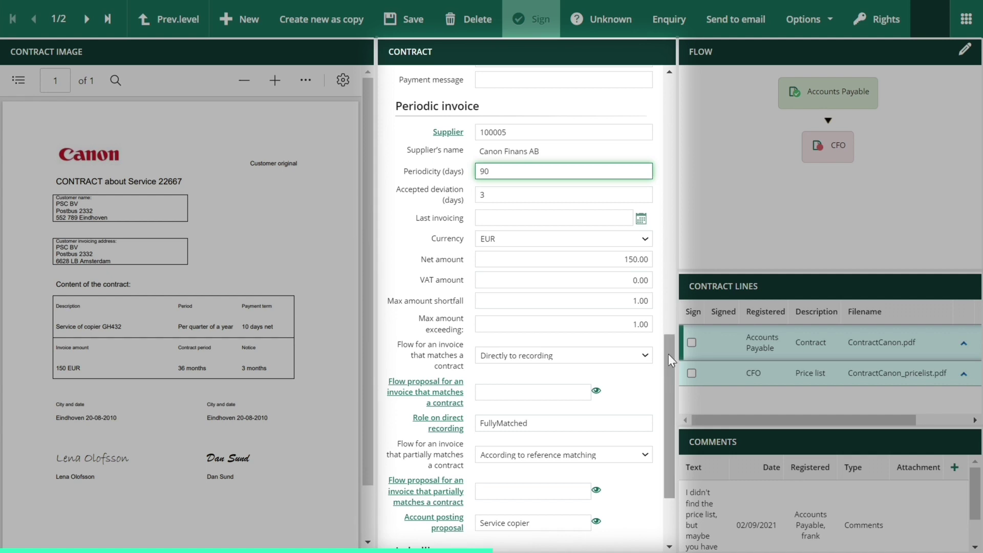
{"action": "left_click_drag", "start_coordinate": [668, 354], "coordinate": [672, 407]}
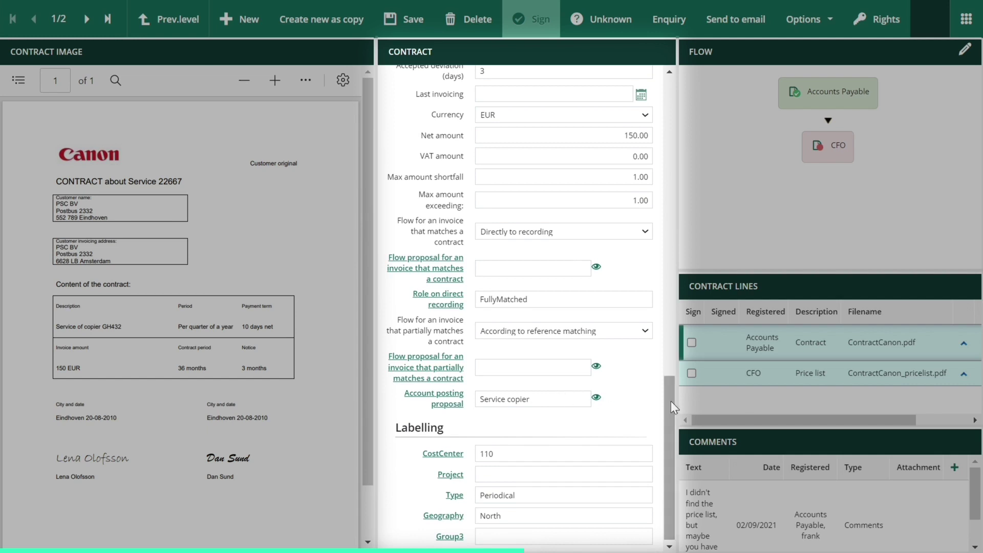
{"action": "left_click_drag", "start_coordinate": [665, 400], "coordinate": [666, 366]}
{"action": "left_click_drag", "start_coordinate": [667, 356], "coordinate": [670, 268]}
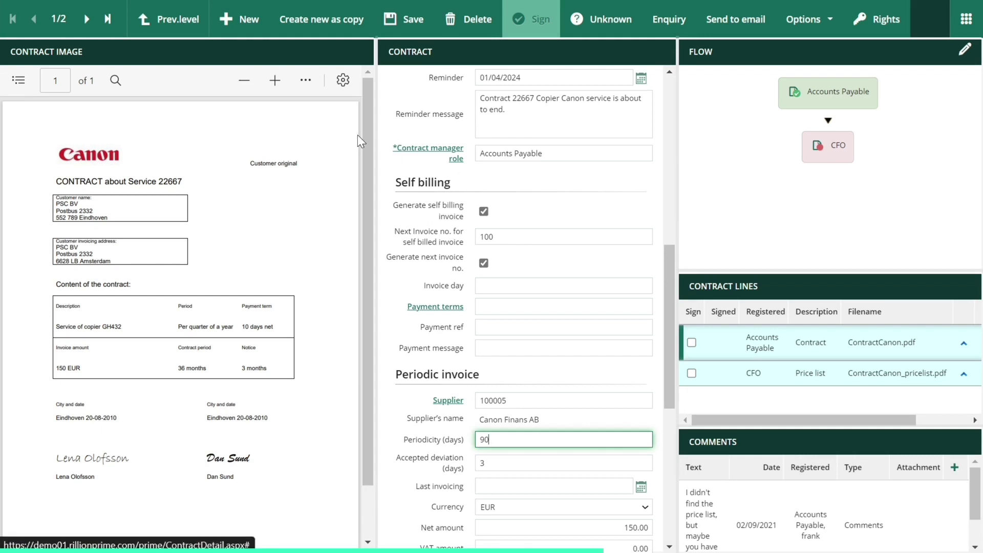
Step: Leave the contract for the contracts list and switch the active role to Accounts Payable
{"action": "left_click", "coordinate": [165, 23]}
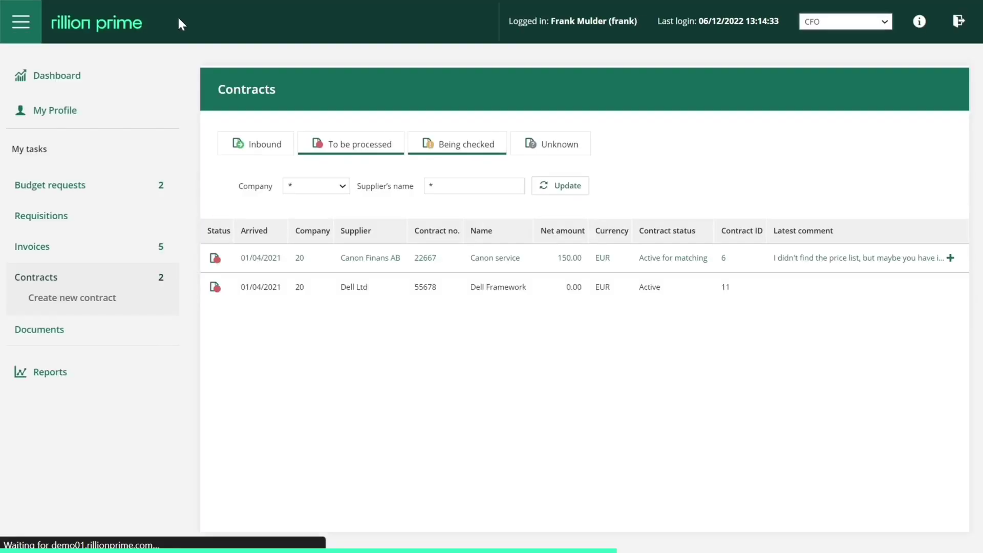
{"action": "left_click", "coordinate": [870, 26]}
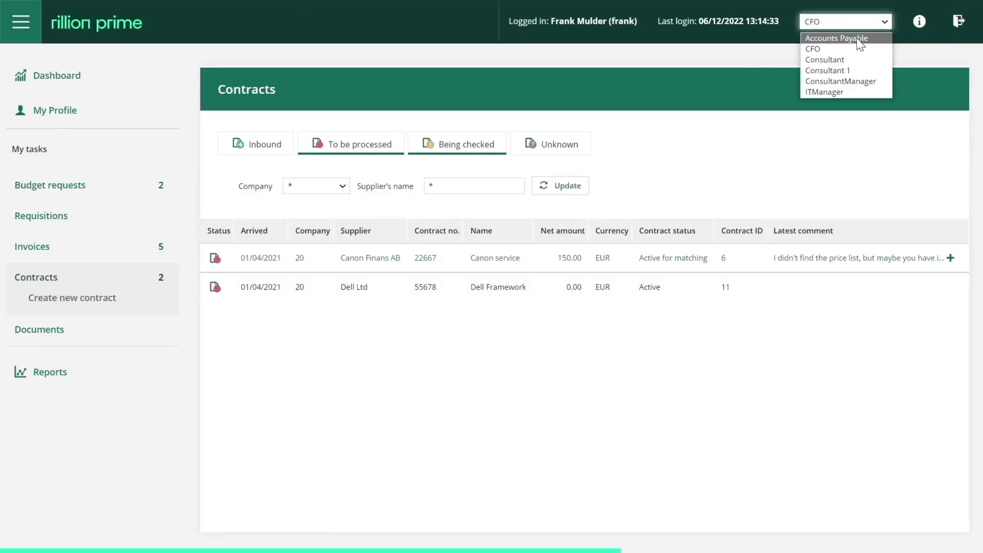
{"action": "left_click", "coordinate": [856, 38]}
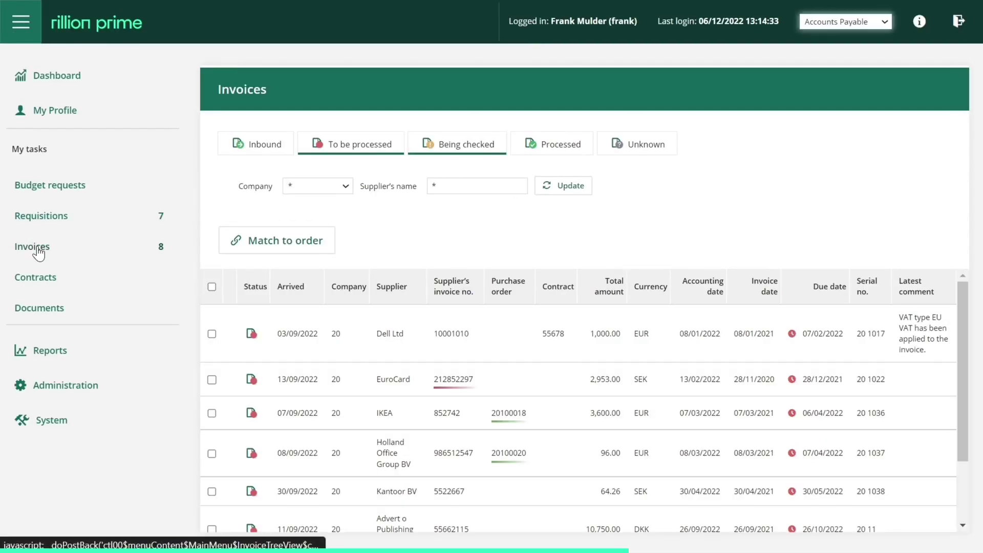
Step: Search the invoice log for company 20 invoices whose type of matching is Match to contract
{"action": "left_click", "coordinate": [38, 246]}
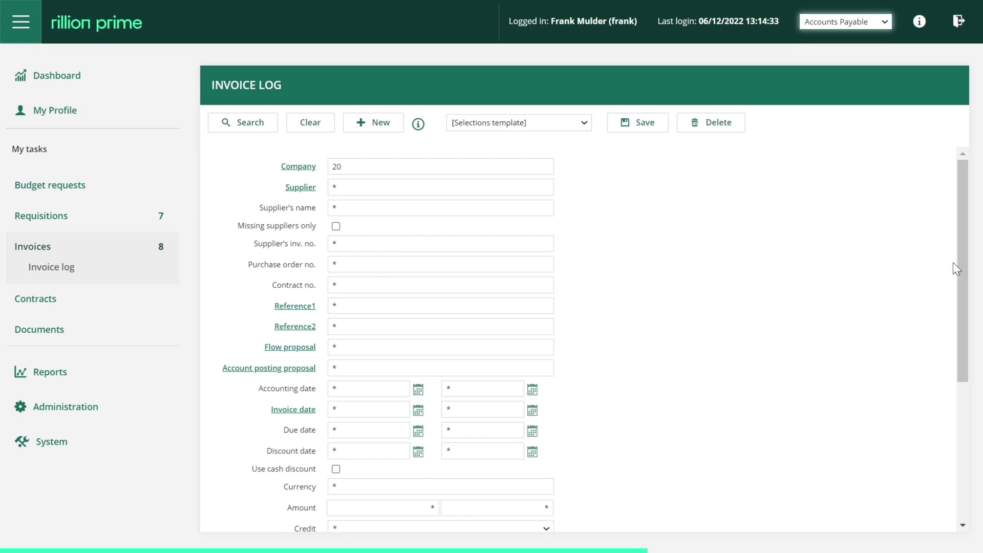
{"action": "left_click_drag", "start_coordinate": [960, 262], "coordinate": [962, 388]}
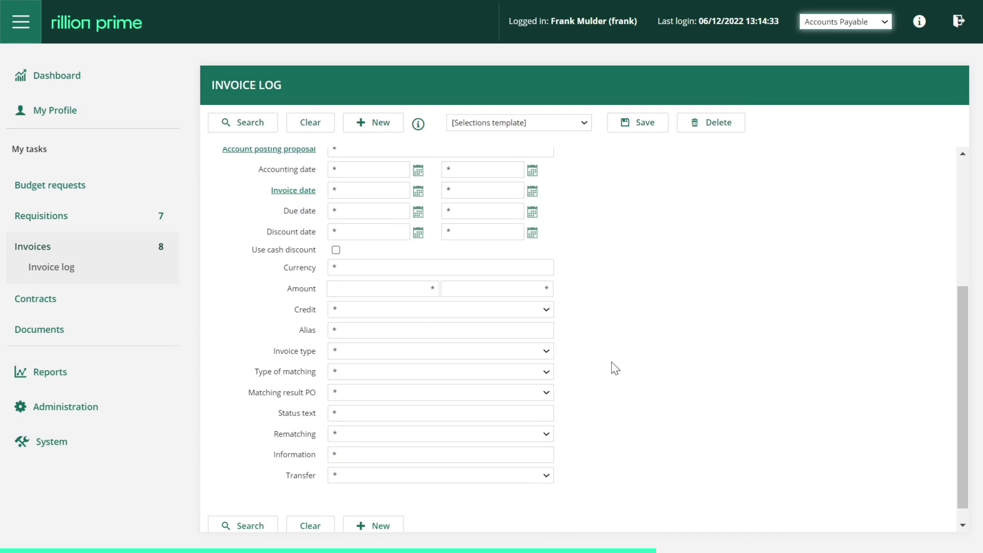
{"action": "left_click", "coordinate": [533, 350]}
{"action": "left_click", "coordinate": [532, 350]}
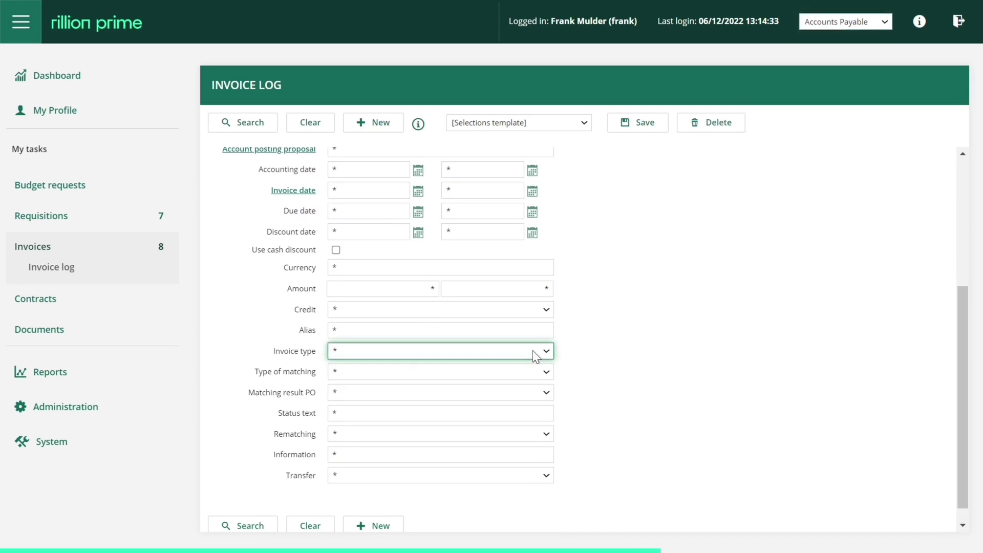
{"action": "left_click", "coordinate": [529, 373]}
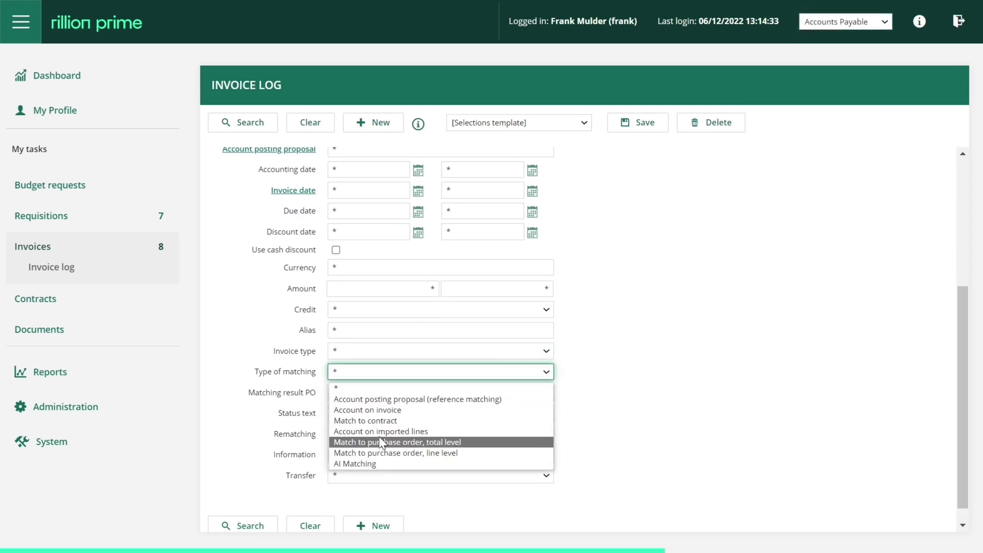
{"action": "left_click", "coordinate": [382, 421]}
{"action": "left_click", "coordinate": [233, 527]}
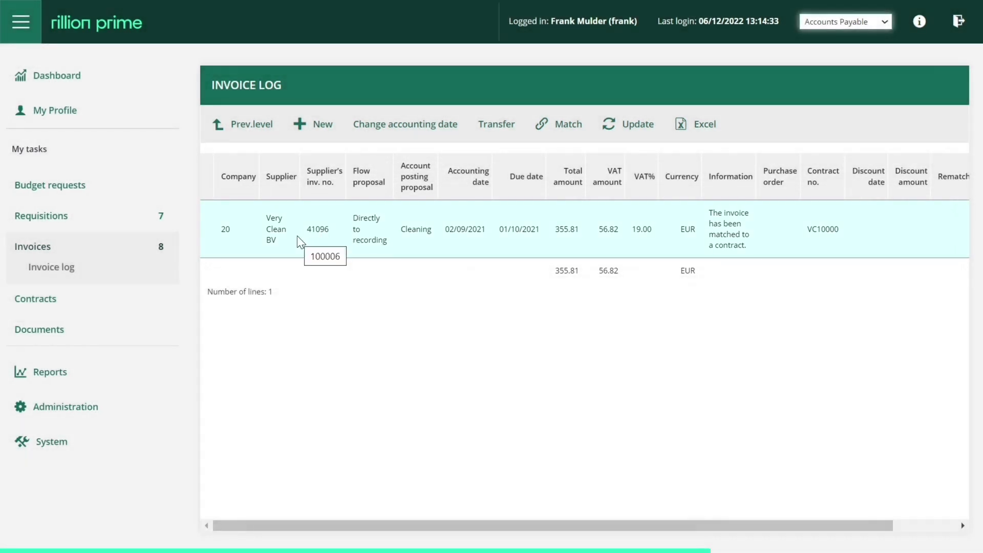
Step: Open the Very Clean BV invoice, set its total amount to 500 and save it
{"action": "left_click", "coordinate": [297, 236]}
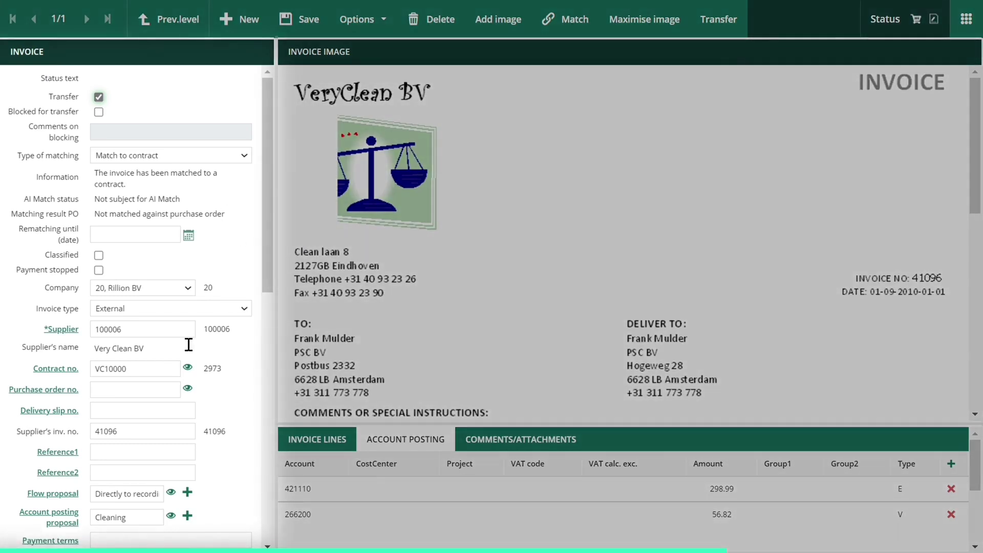
{"action": "left_click", "coordinate": [172, 368]}
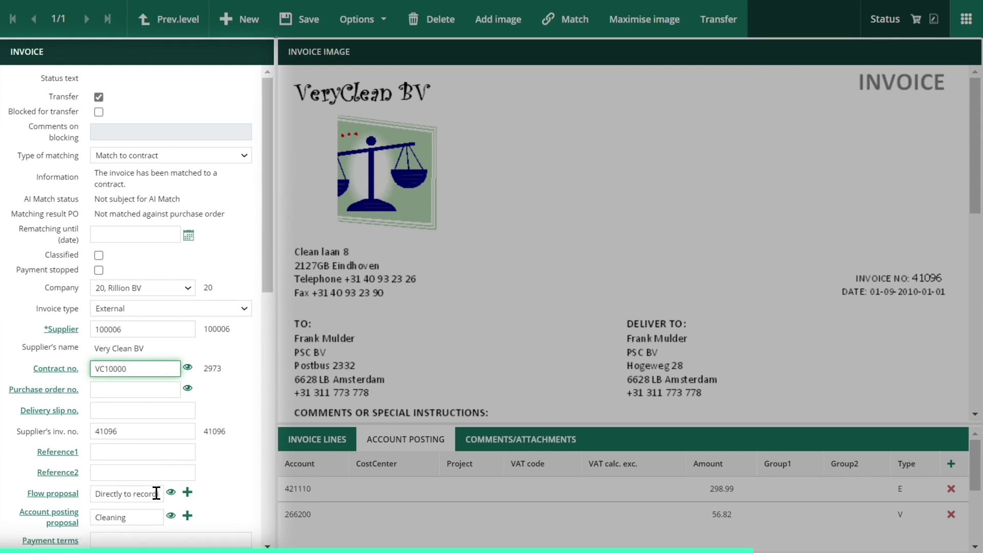
{"action": "left_click_drag", "start_coordinate": [265, 260], "coordinate": [262, 413]}
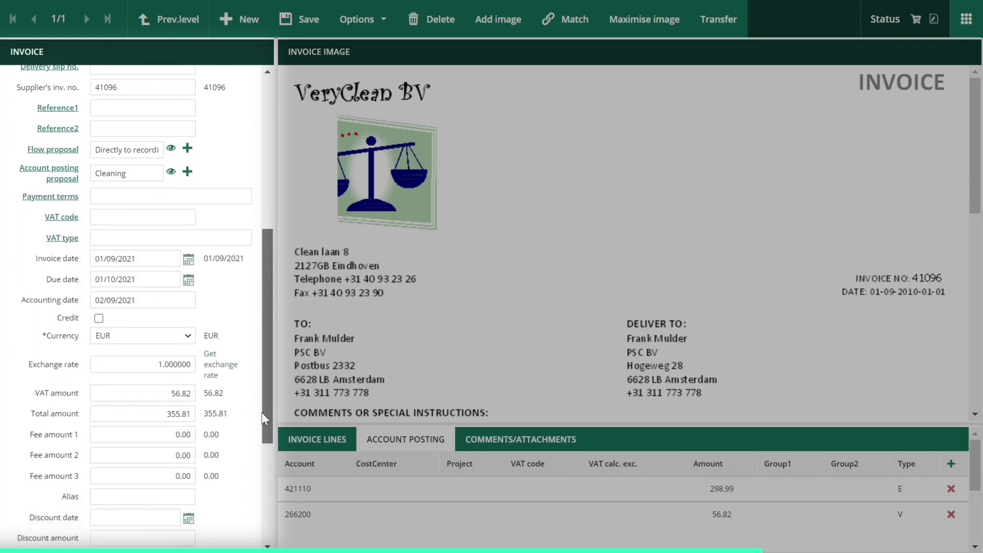
{"action": "left_click", "coordinate": [149, 408]}
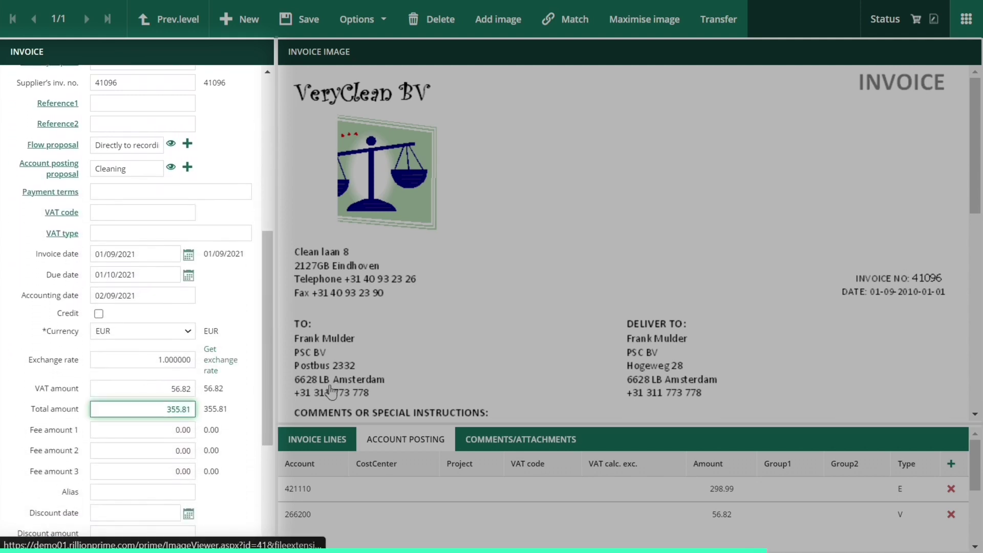
{"action": "key", "text": "ctrl+a"}
{"action": "key", "text": "BackSpace"}
{"action": "type", "text": "500"}
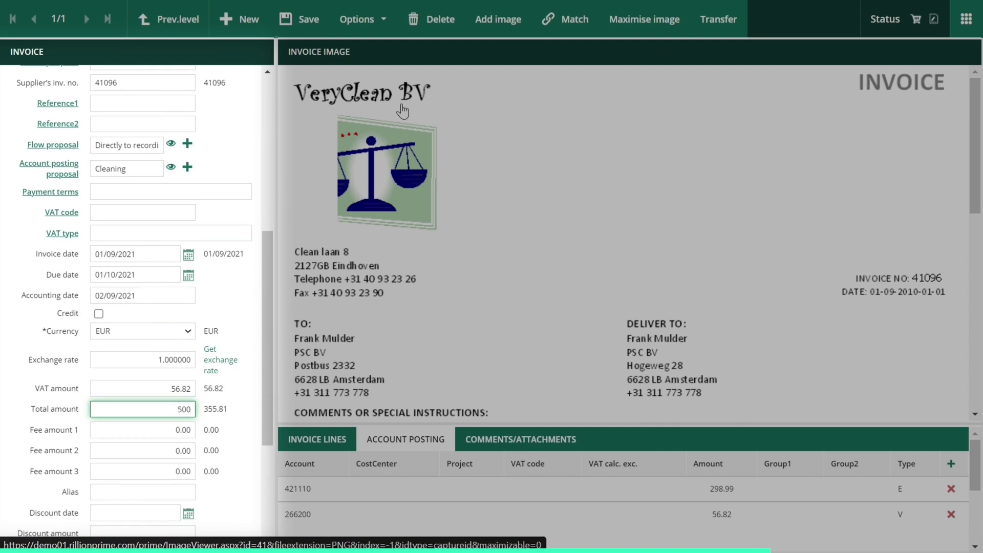
{"action": "left_click", "coordinate": [306, 32]}
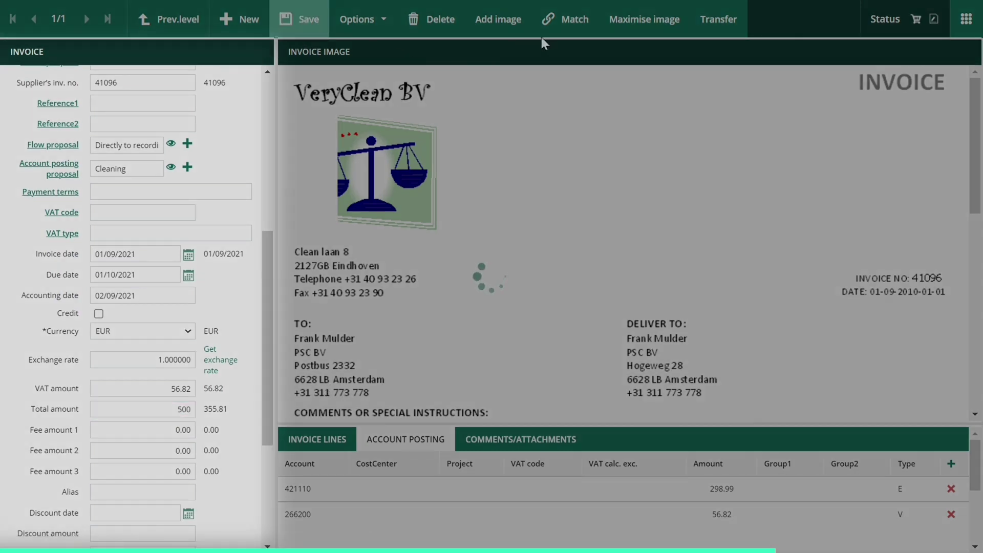
Step: Rematch the Very Clean BV invoice against its contract, review its details and return to the invoice log
{"action": "left_click", "coordinate": [566, 30]}
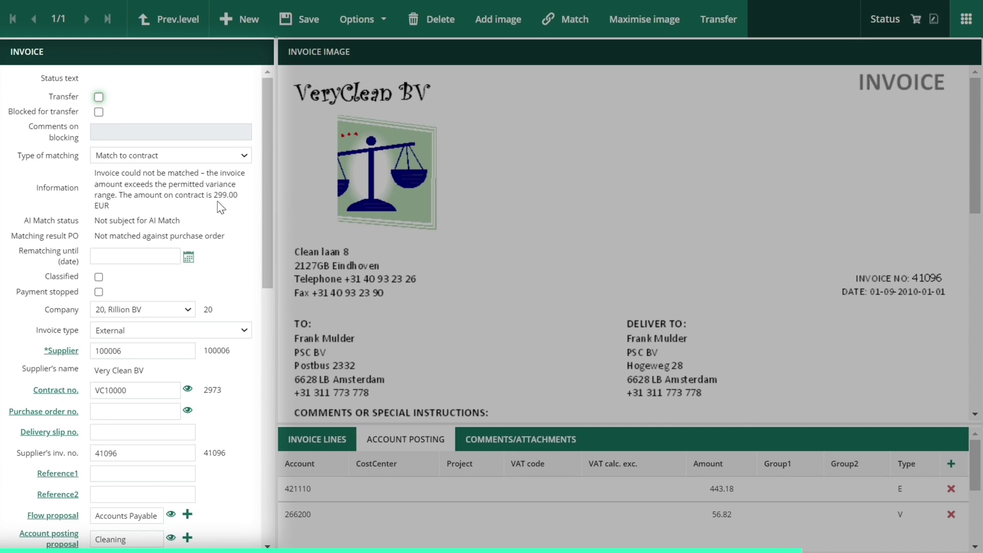
{"action": "left_click_drag", "start_coordinate": [263, 201], "coordinate": [267, 281]}
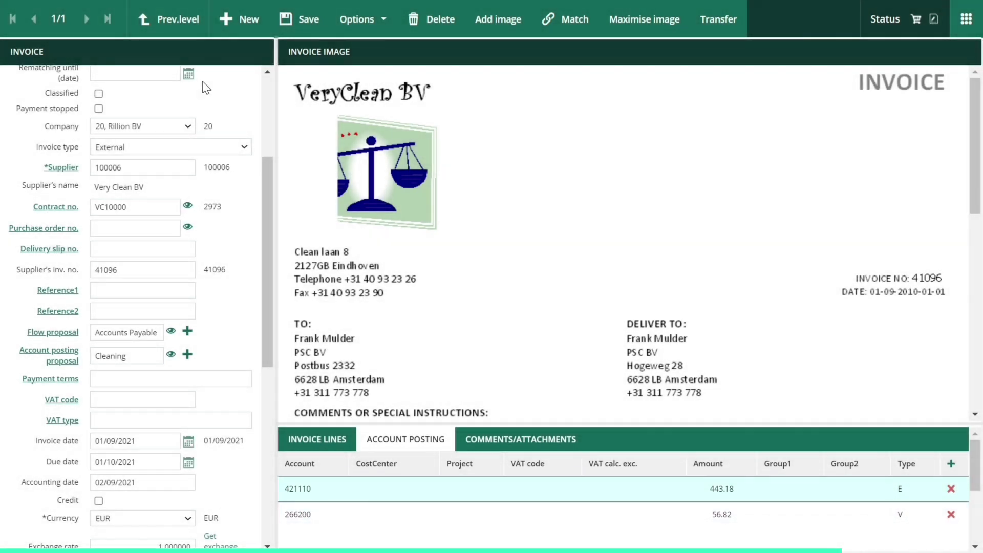
{"action": "left_click", "coordinate": [179, 20]}
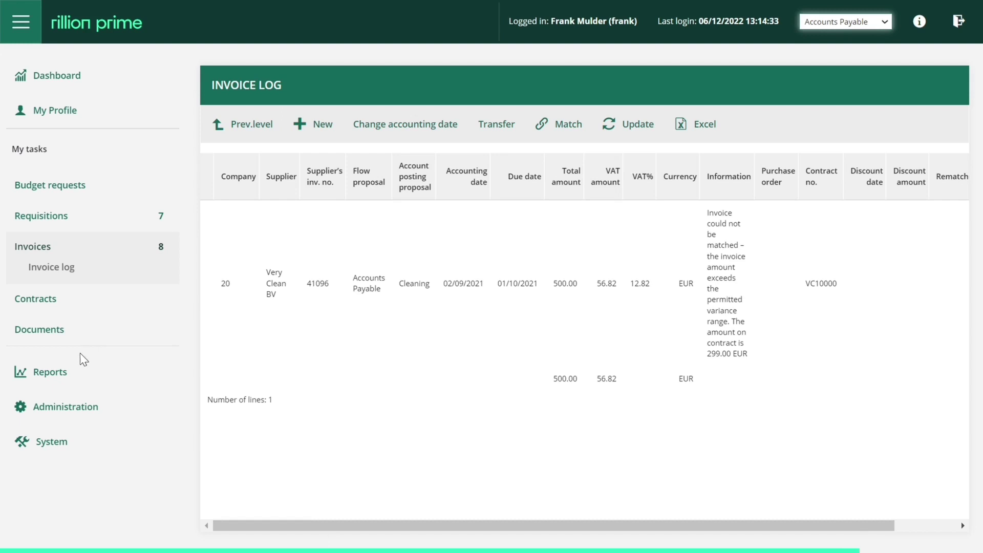
Step: Open the Show Contract report and list the contracts of all companies without any filter
{"action": "left_click", "coordinate": [46, 373]}
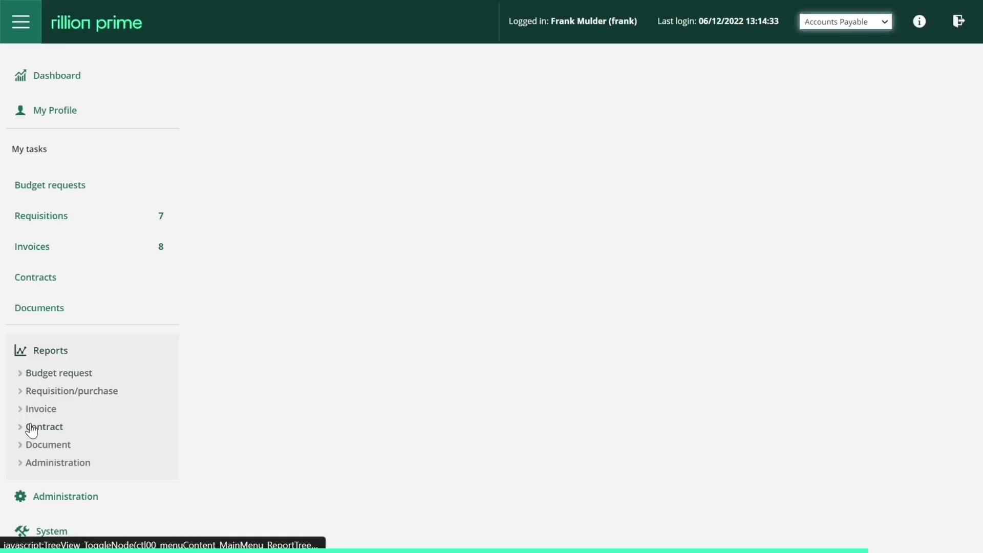
{"action": "left_click", "coordinate": [30, 426]}
{"action": "left_click", "coordinate": [59, 447]}
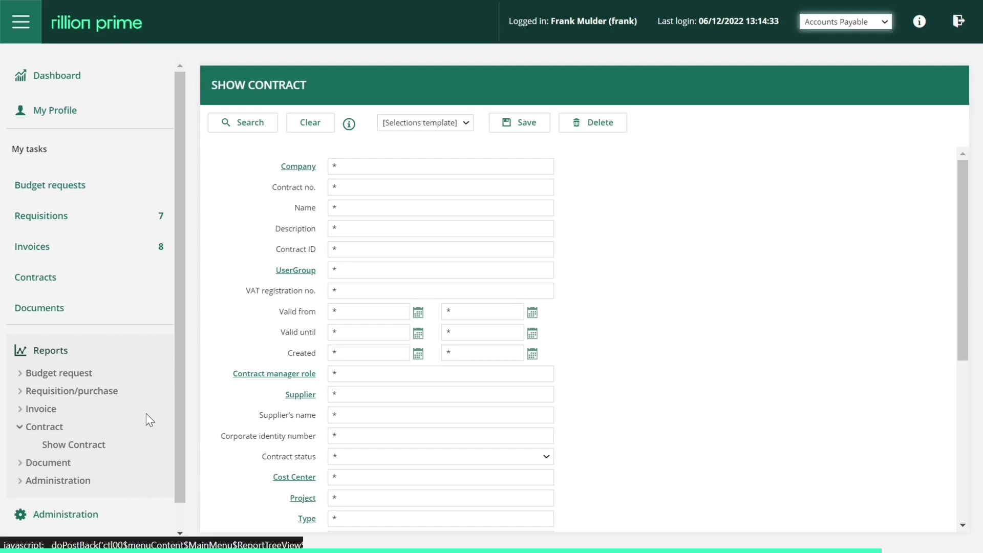
{"action": "mouse_move", "coordinate": [960, 185]}
{"action": "left_mouse_down"}
{"action": "mouse_move", "coordinate": [979, 364]}
{"action": "mouse_move", "coordinate": [973, 173]}
{"action": "left_mouse_up"}
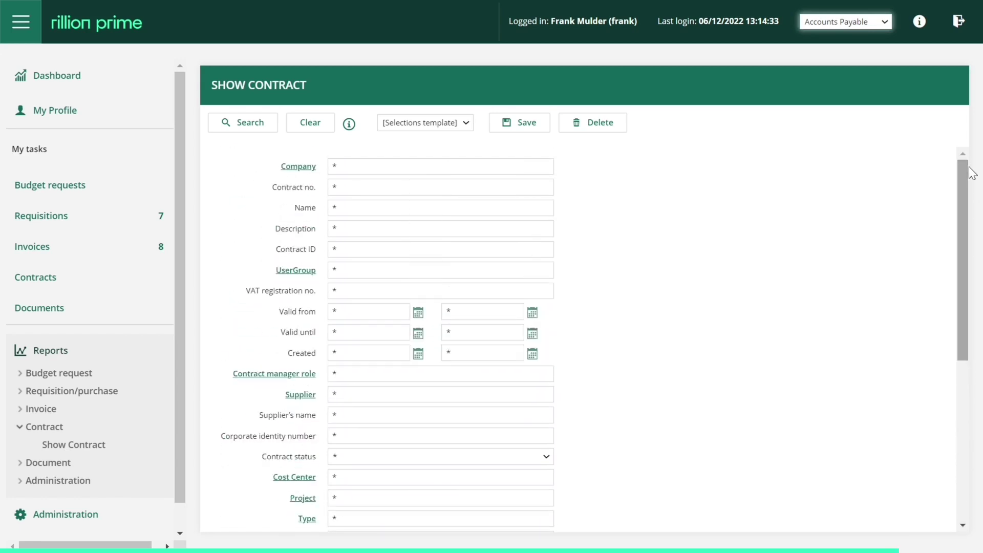
{"action": "left_click", "coordinate": [243, 132]}
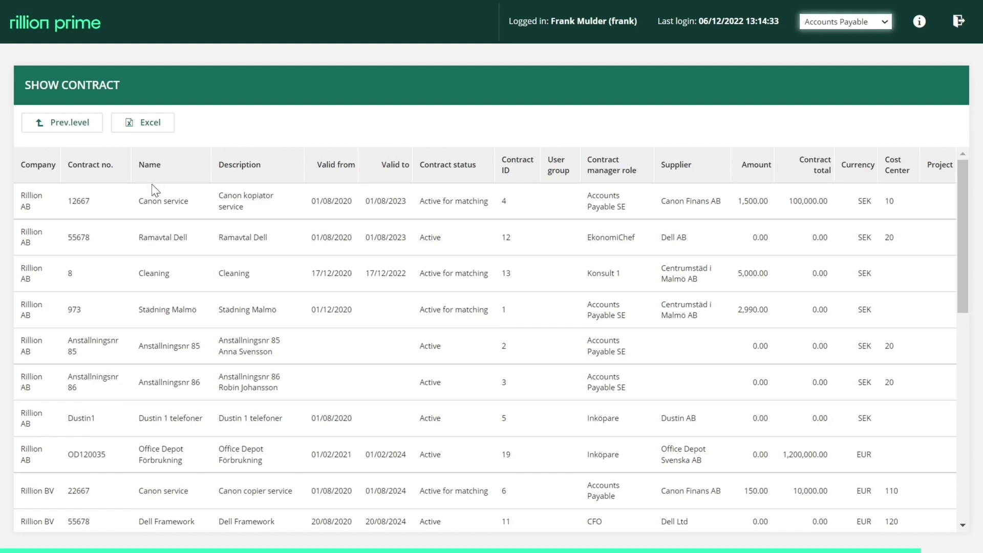
Step: View Rillion AB's Canon service contract from the report and the contract following it, then return to the report list
{"action": "left_click", "coordinate": [121, 202]}
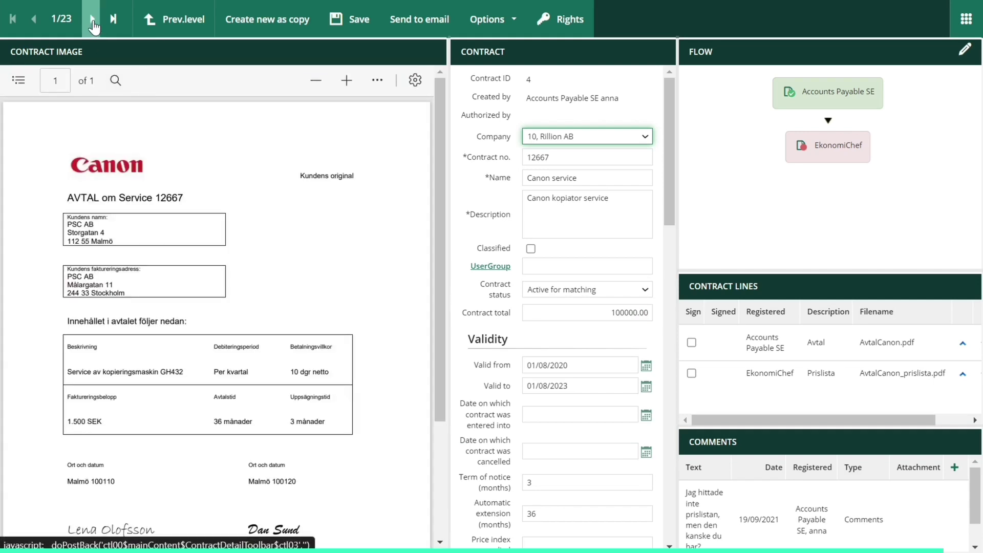
{"action": "left_click", "coordinate": [93, 21]}
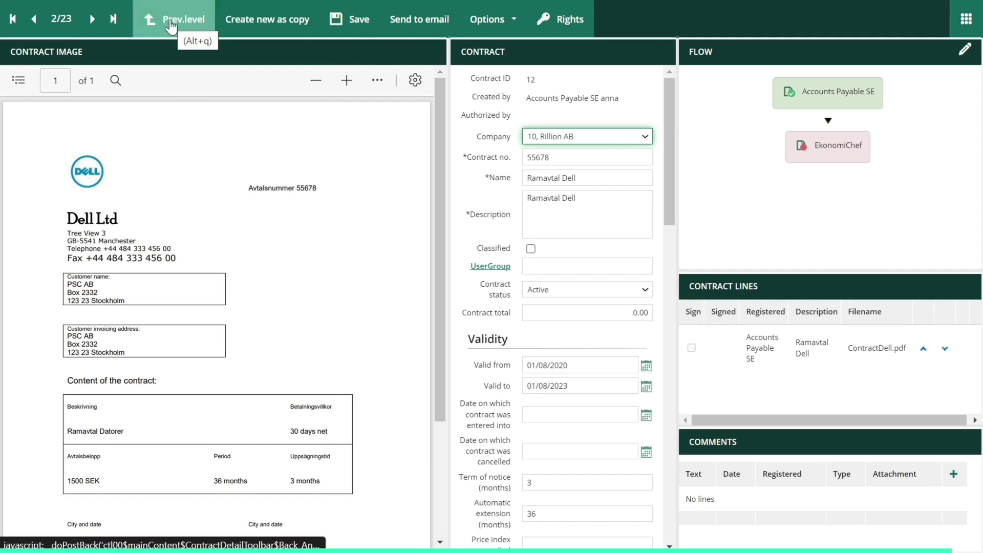
{"action": "left_click", "coordinate": [170, 21]}
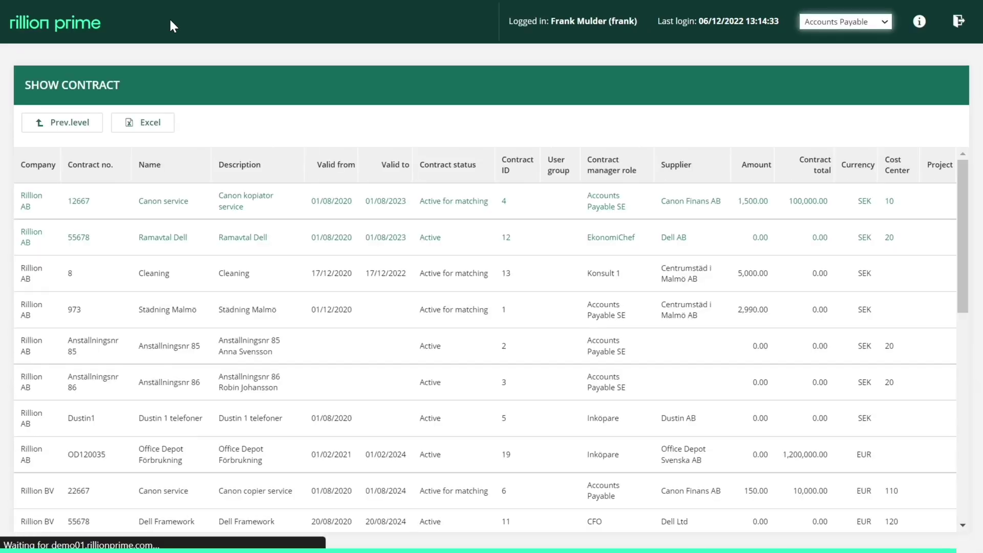